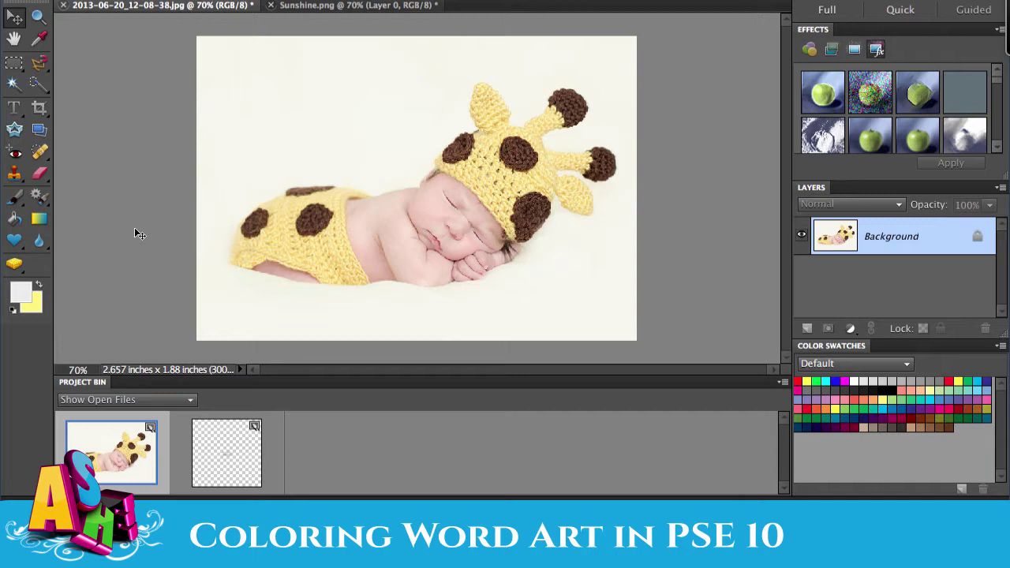
# Step: Drag the Sunshine.png word art onto the giraffe baby photo and move it to the upper left
pyautogui.click(228, 452)
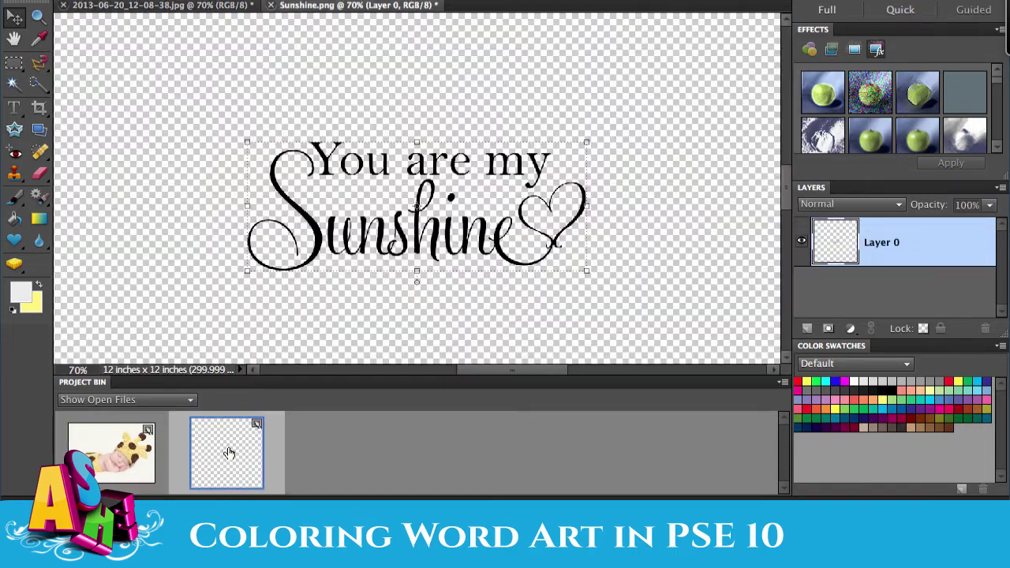
pyautogui.click(124, 455)
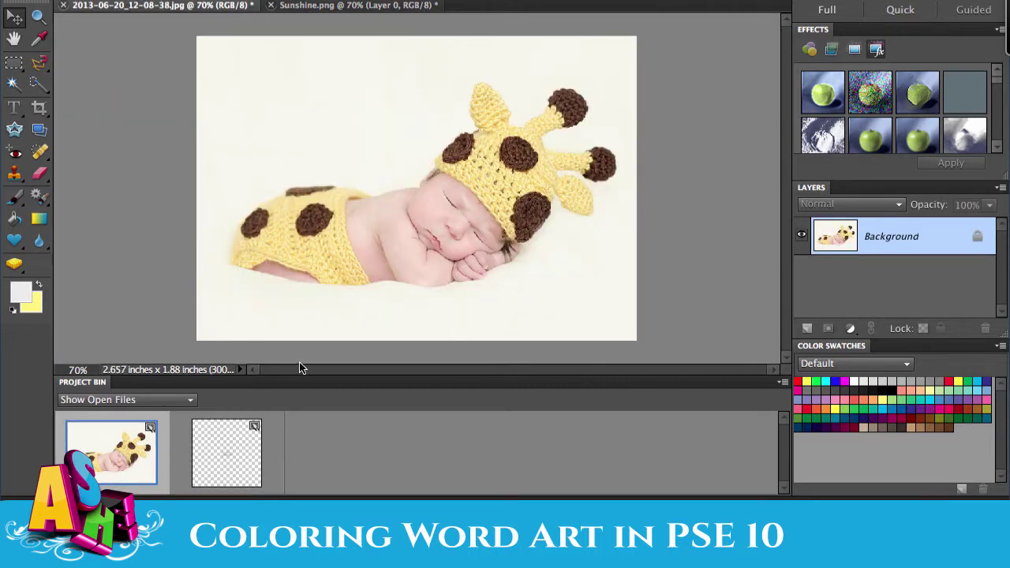
pyautogui.click(227, 453)
pyautogui.moveTo(310, 105); pyautogui.dragTo(308, 106)
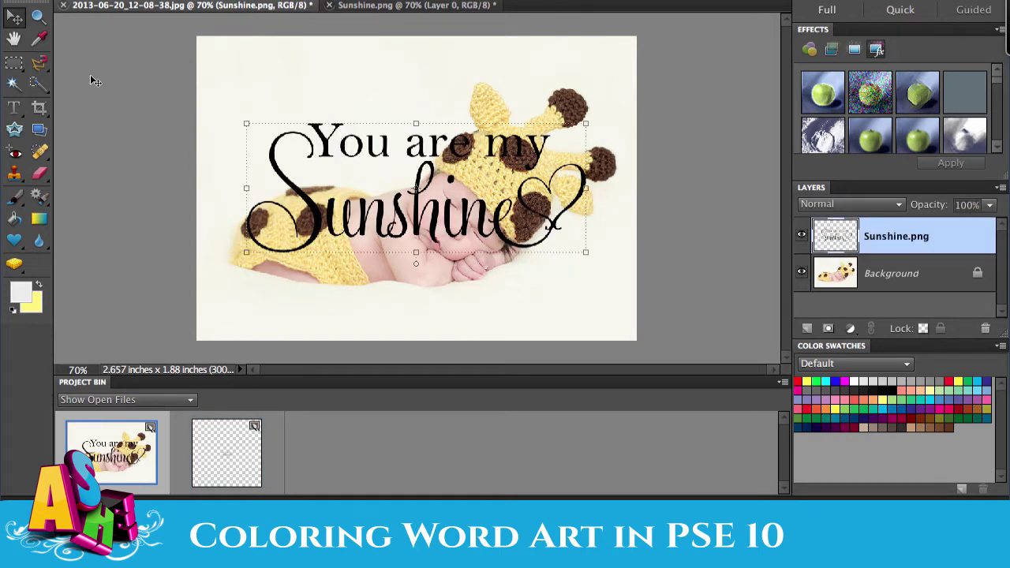
pyautogui.moveTo(269, 155); pyautogui.dragTo(233, 92)
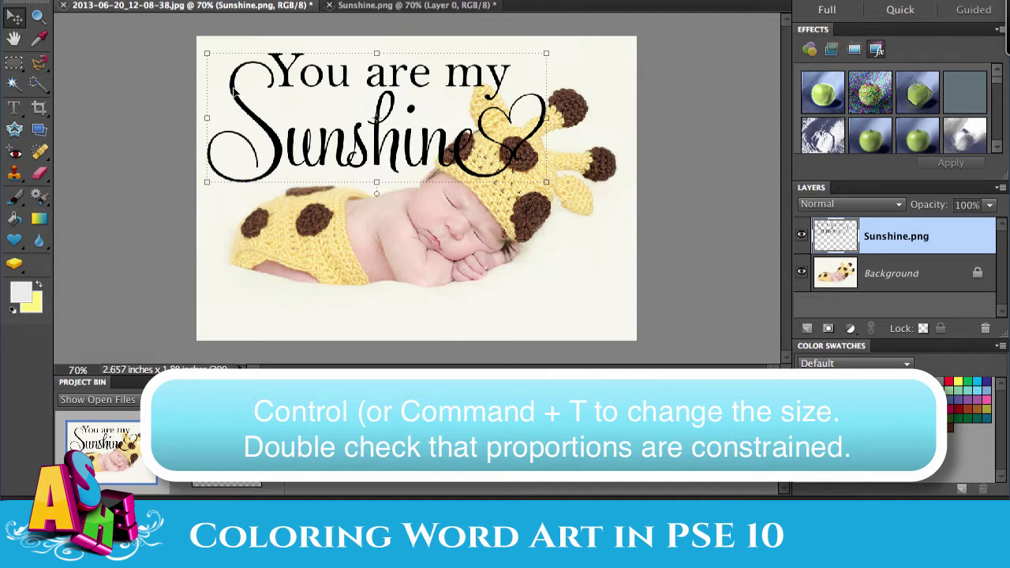
# Step: Scale the word art proportionally to 74.6% and commit the transform
pyautogui.hotkey('ctrl', 't')
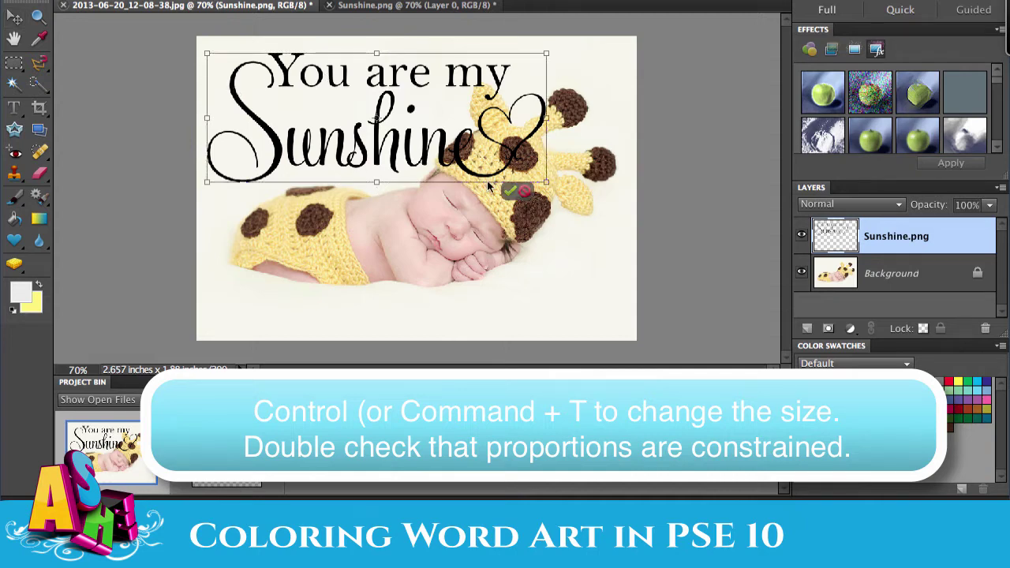
pyautogui.moveTo(546, 183); pyautogui.dragTo(446, 148)
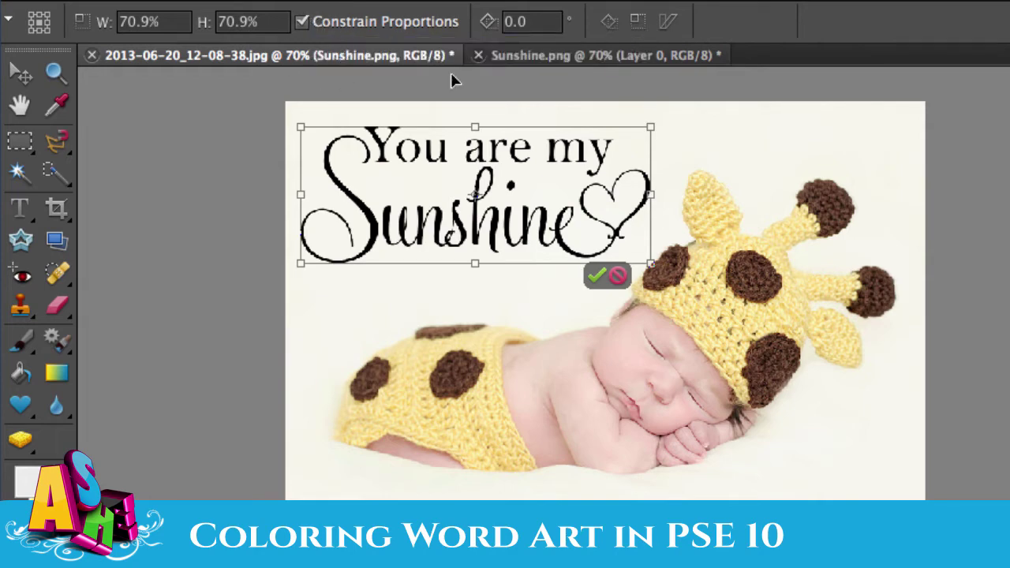
pyautogui.moveTo(650, 263)
pyautogui.mouseDown()
pyautogui.moveTo(680, 274)
pyautogui.moveTo(663, 268)
pyautogui.mouseUp()
pyautogui.click(609, 283)
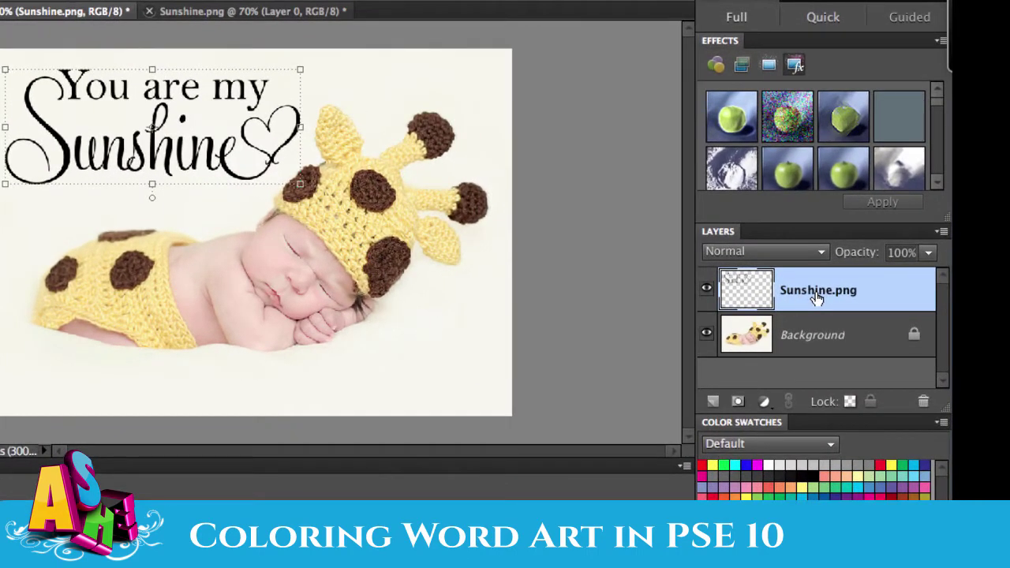
# Step: Duplicate the Sunshine.png layer and link the copy with the original word-art layer
pyautogui.rightClick(864, 289)
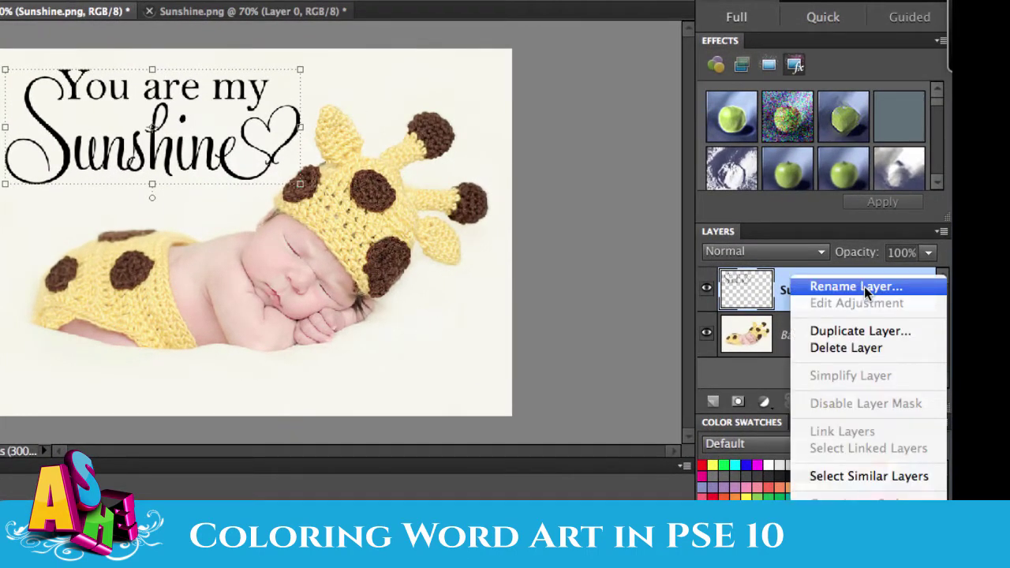
pyautogui.click(859, 332)
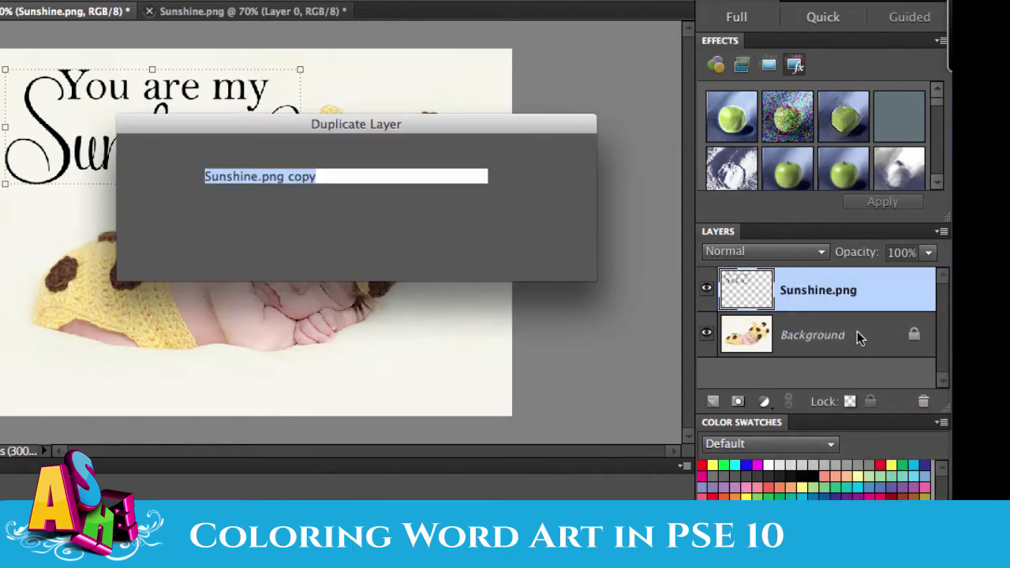
pyautogui.click(531, 154)
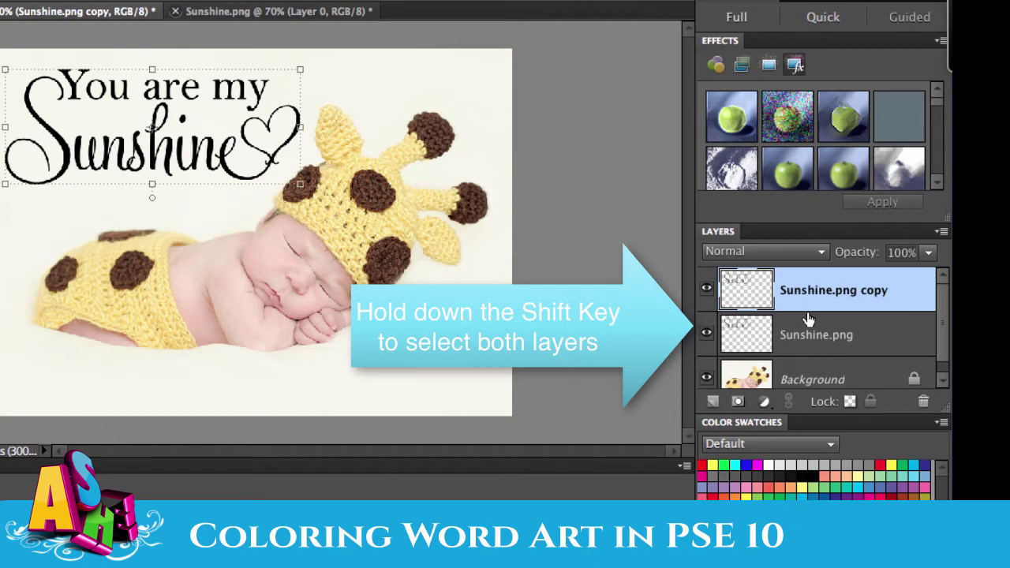
pyautogui.keyDown('shift'); pyautogui.click(803, 340); pyautogui.keyUp('shift')
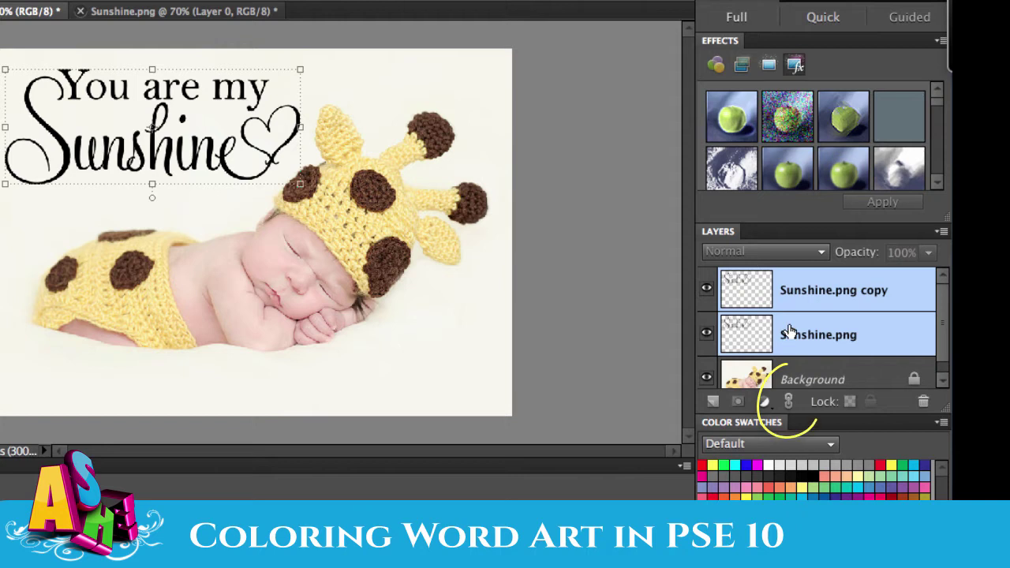
pyautogui.click(787, 401)
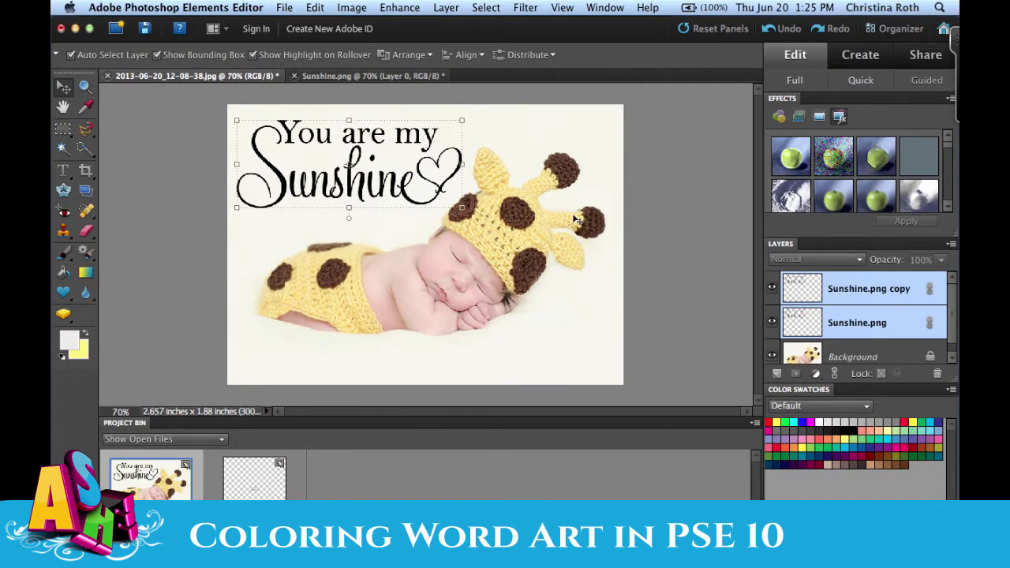
# Step: Sample pale yellow f8e28c from the giraffe outfit as the foreground colour, then select the original Sunshine.png layer
pyautogui.click(68, 344)
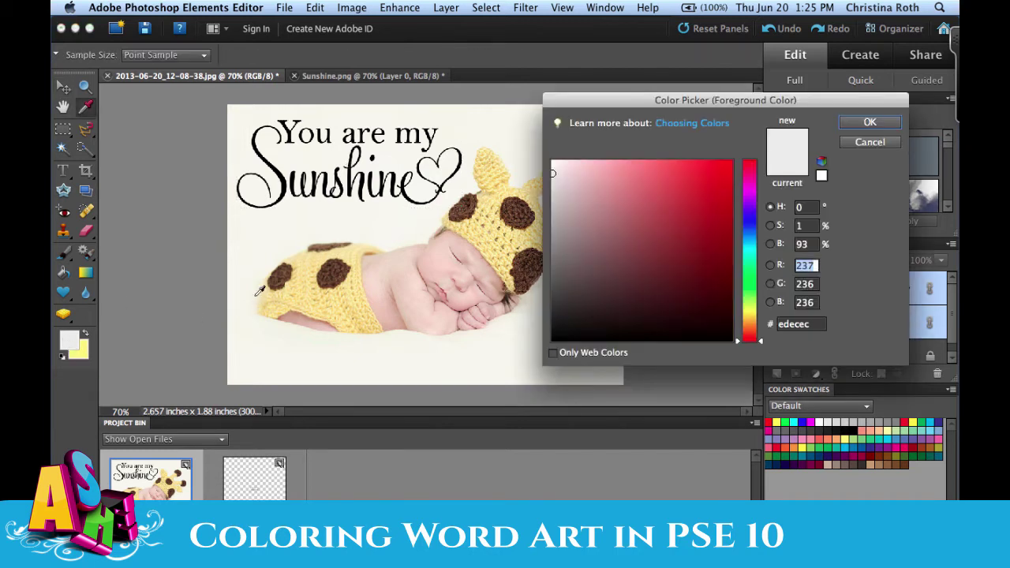
pyautogui.click(315, 273)
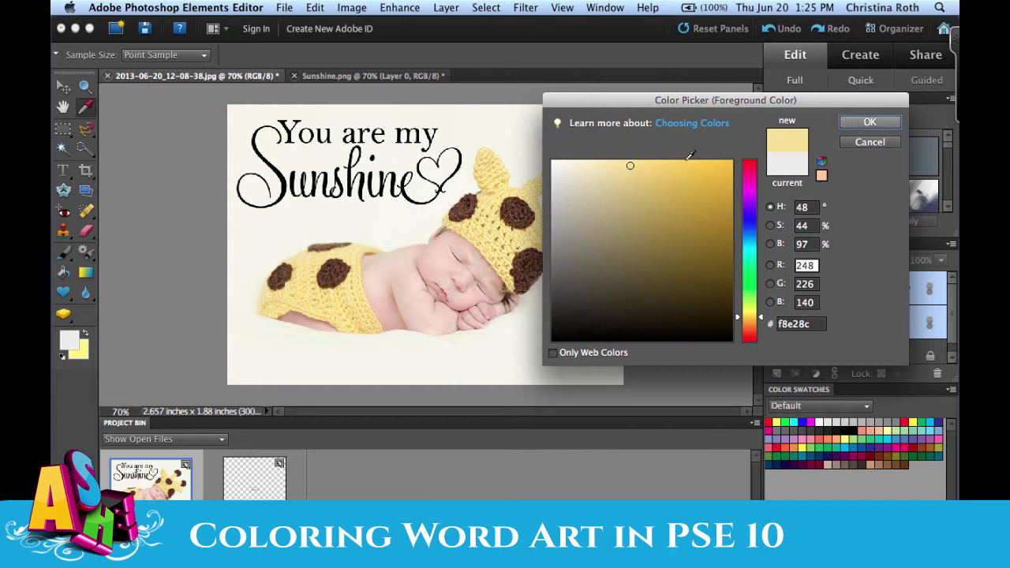
pyautogui.click(871, 124)
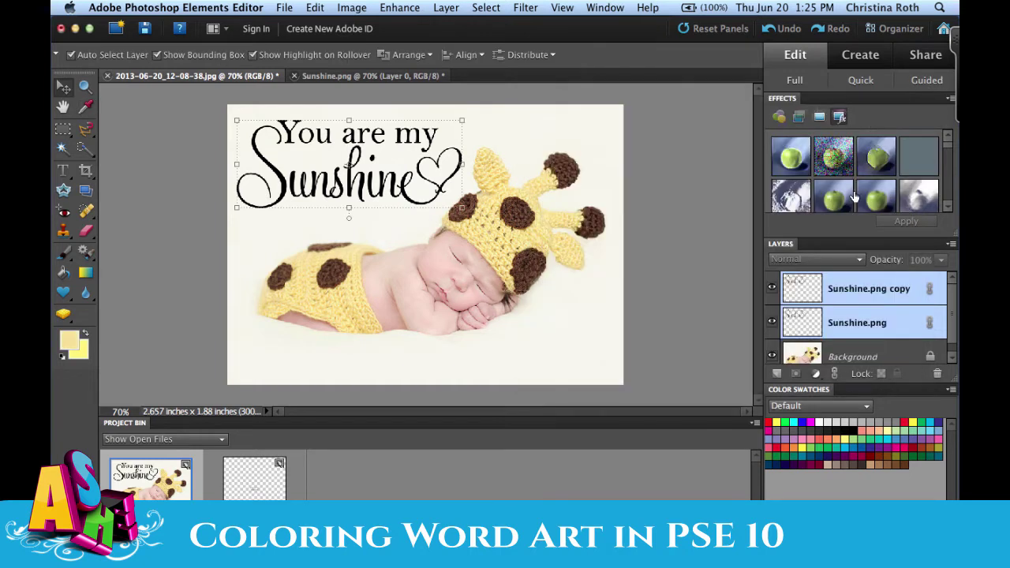
pyautogui.click(846, 322)
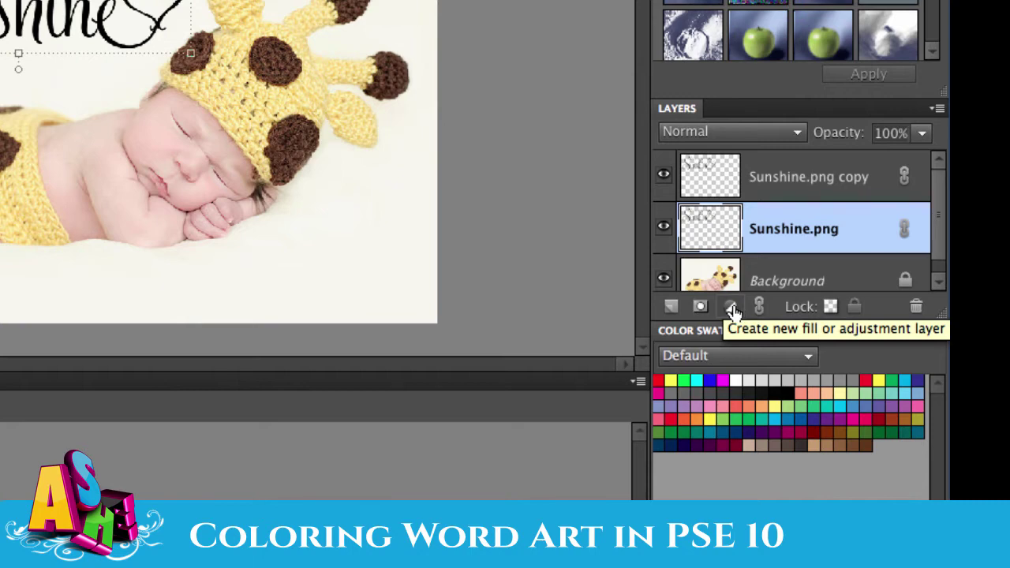
# Step: Add a pale yellow Solid Color fill layer with R 248 and clip it to Sunshine.png
pyautogui.click(733, 309)
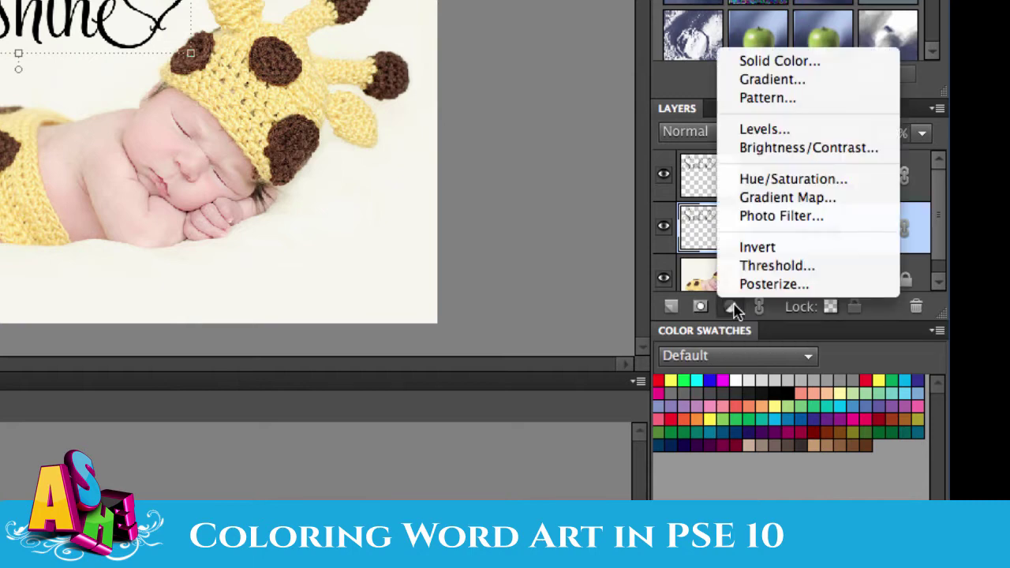
pyautogui.click(764, 63)
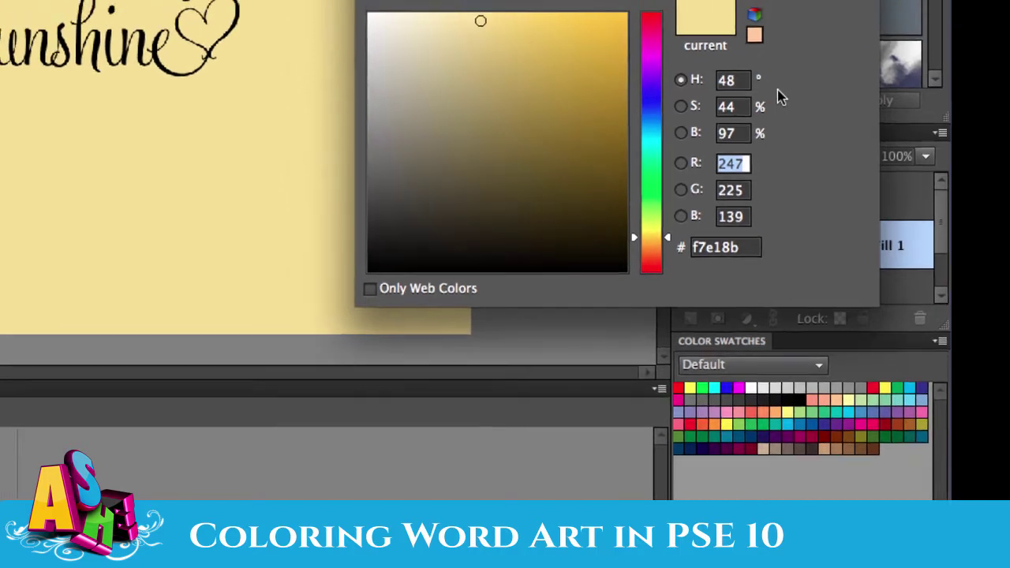
pyautogui.write('248')
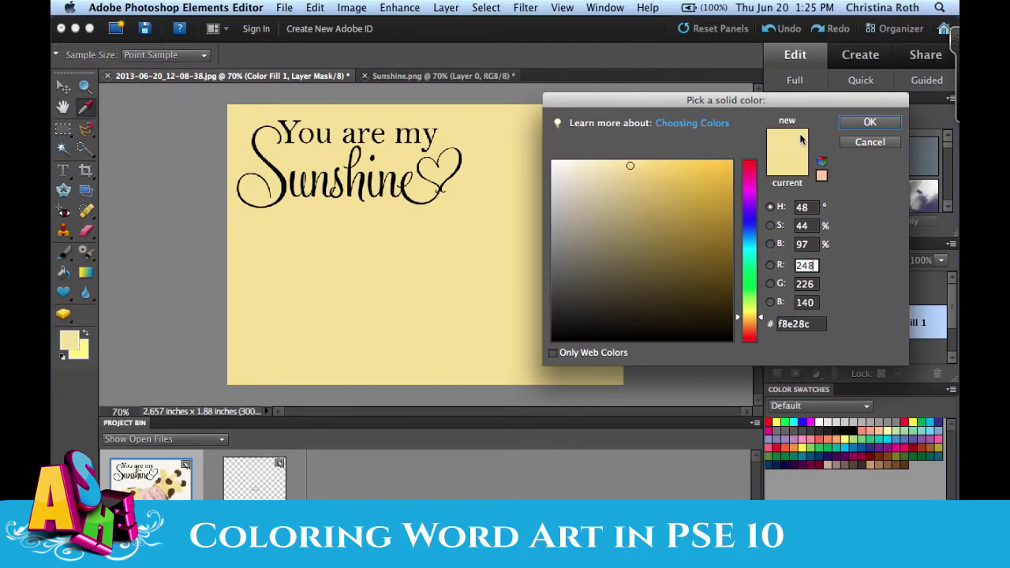
pyautogui.click(869, 122)
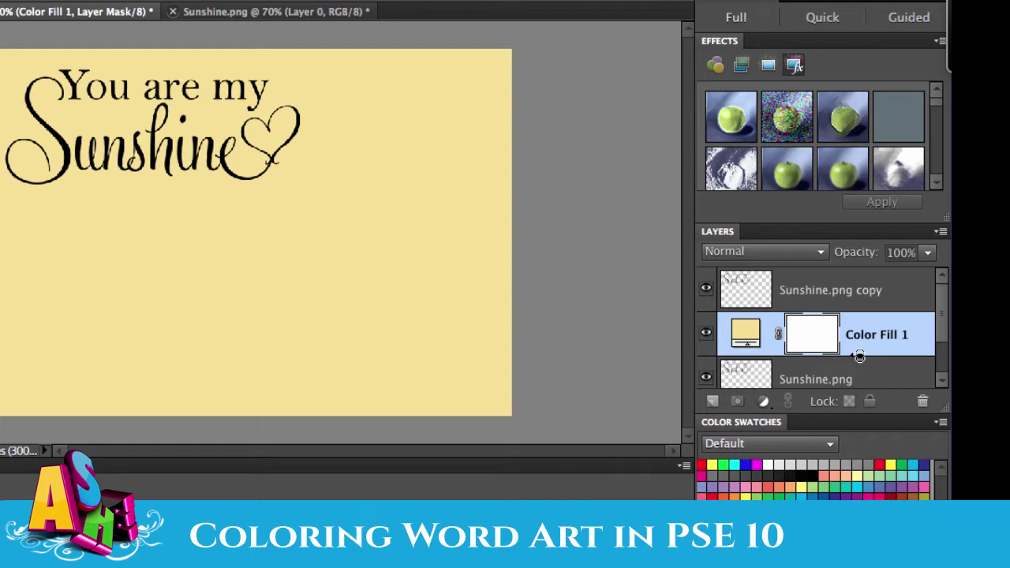
pyautogui.keyDown('alt'); pyautogui.click(859, 356); pyautogui.keyUp('alt')
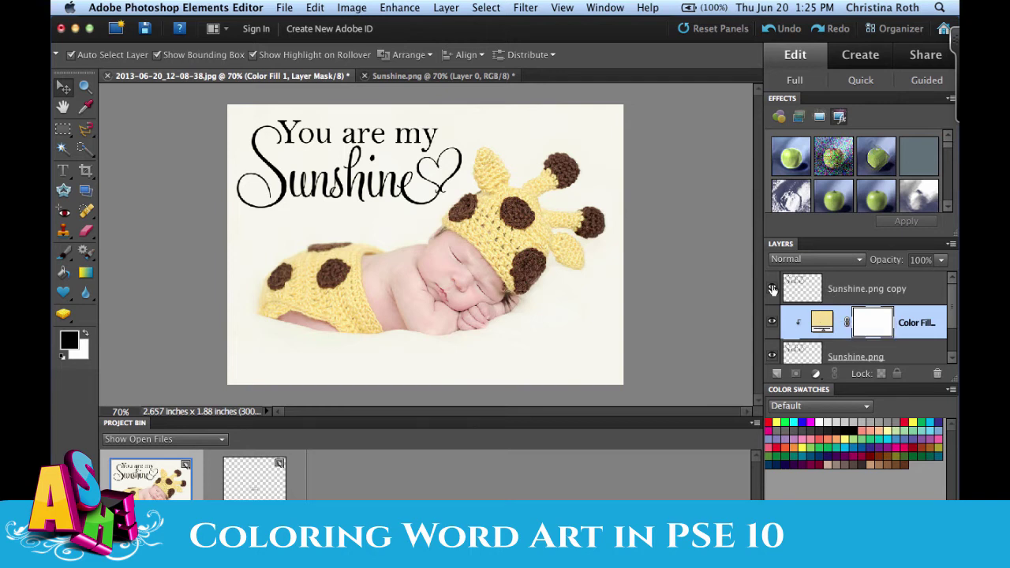
# Step: Hide and reshow the black Sunshine.png copy to check the yellow beneath, then select the copy
pyautogui.click(772, 289)
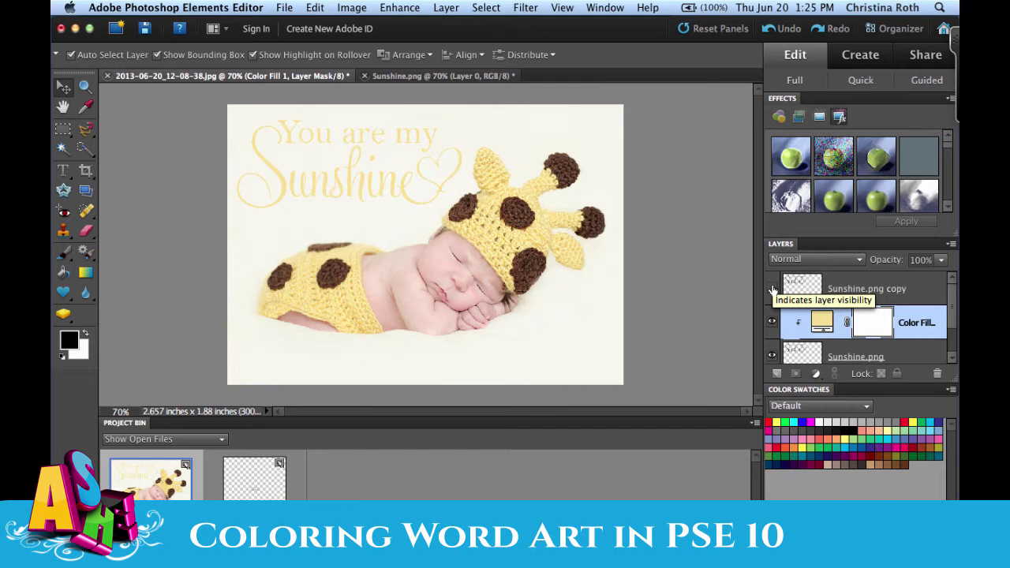
pyautogui.click(773, 289)
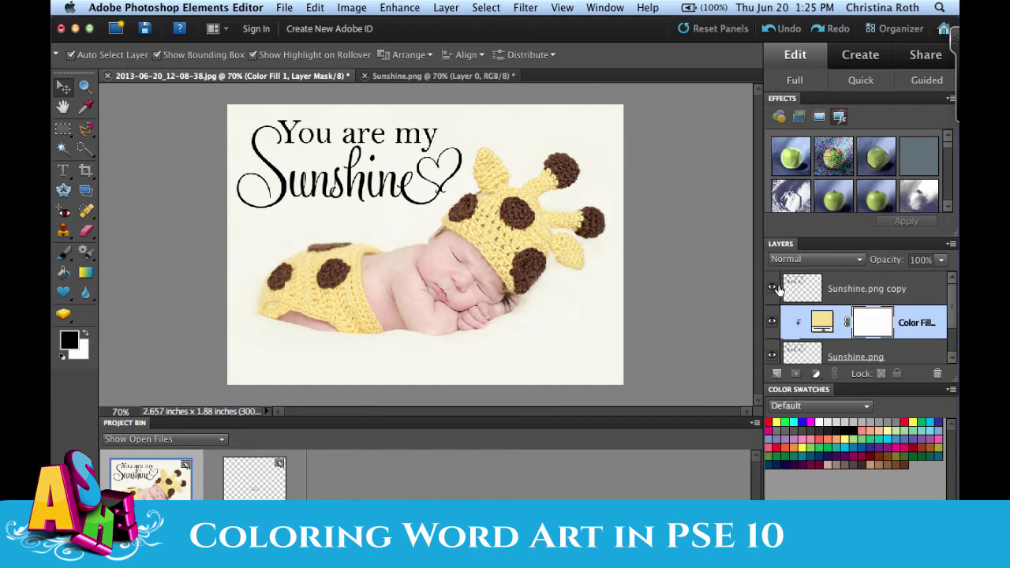
pyautogui.click(843, 291)
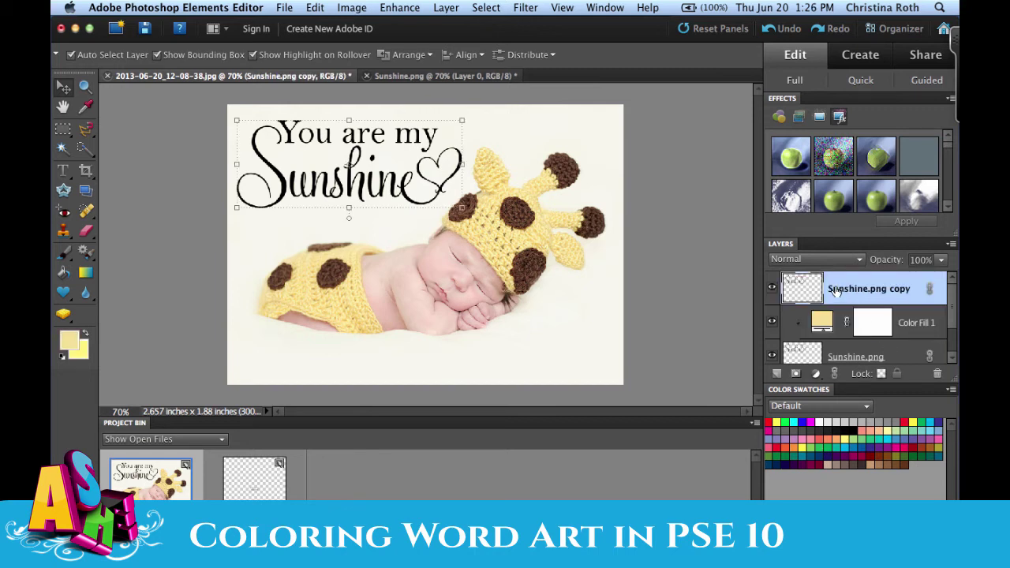
# Step: Erase the word Sunshine from the black copy layer with a 30 px Eraser, leaving 'You are my' black
pyautogui.click(86, 230)
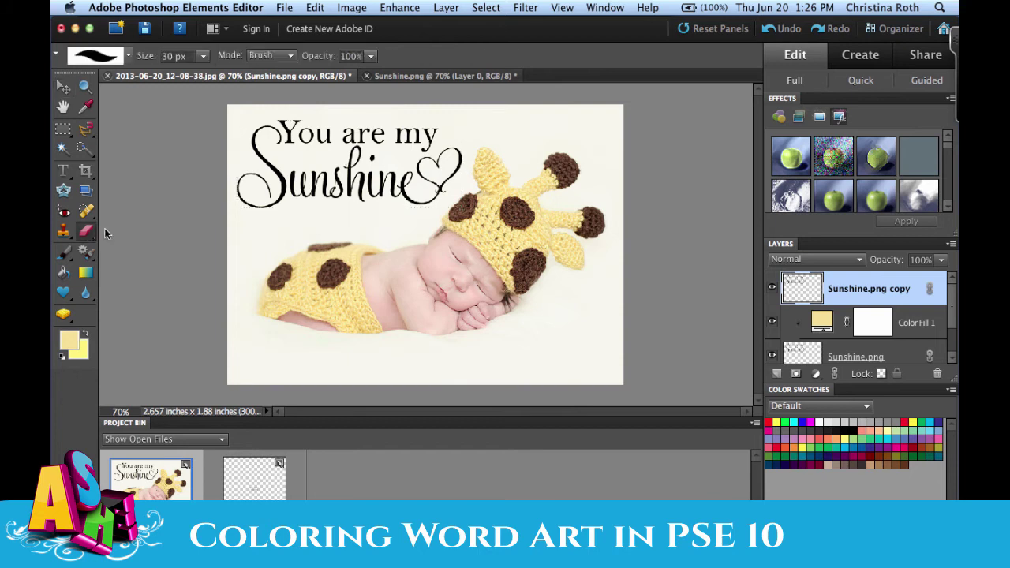
pyautogui.moveTo(266, 193)
pyautogui.mouseDown()
pyautogui.moveTo(236, 182)
pyautogui.moveTo(271, 204)
pyautogui.moveTo(281, 189)
pyautogui.moveTo(255, 151)
pyautogui.moveTo(257, 133)
pyautogui.moveTo(273, 135)
pyautogui.moveTo(278, 177)
pyautogui.moveTo(292, 177)
pyautogui.moveTo(297, 191)
pyautogui.moveTo(300, 171)
pyautogui.moveTo(299, 189)
pyautogui.moveTo(324, 177)
pyautogui.moveTo(329, 191)
pyautogui.moveTo(332, 165)
pyautogui.moveTo(335, 195)
pyautogui.moveTo(344, 191)
pyautogui.moveTo(358, 151)
pyautogui.moveTo(351, 197)
pyautogui.moveTo(371, 161)
pyautogui.moveTo(362, 203)
pyautogui.moveTo(373, 168)
pyautogui.moveTo(368, 194)
pyautogui.moveTo(376, 177)
pyautogui.moveTo(393, 173)
pyautogui.moveTo(388, 189)
pyautogui.moveTo(408, 173)
pyautogui.moveTo(383, 193)
pyautogui.moveTo(409, 185)
pyautogui.moveTo(428, 199)
pyautogui.moveTo(451, 178)
pyautogui.moveTo(455, 154)
pyautogui.moveTo(418, 167)
pyautogui.mouseUp()
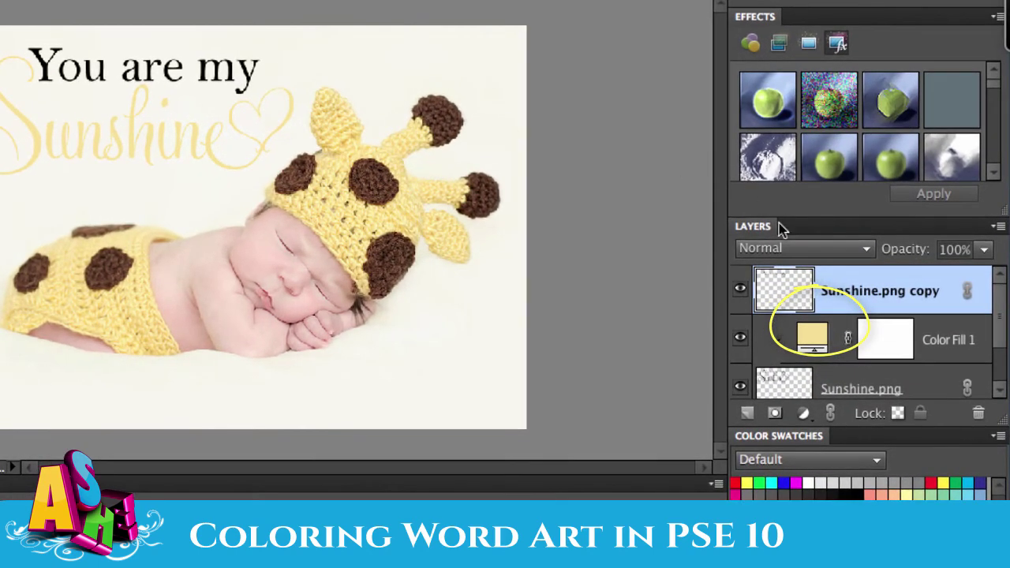
# Step: Reopen the Color Fill 1 colour picker and try colours sampled from the hat, face, leg and diaper
pyautogui.doubleClick(813, 338)
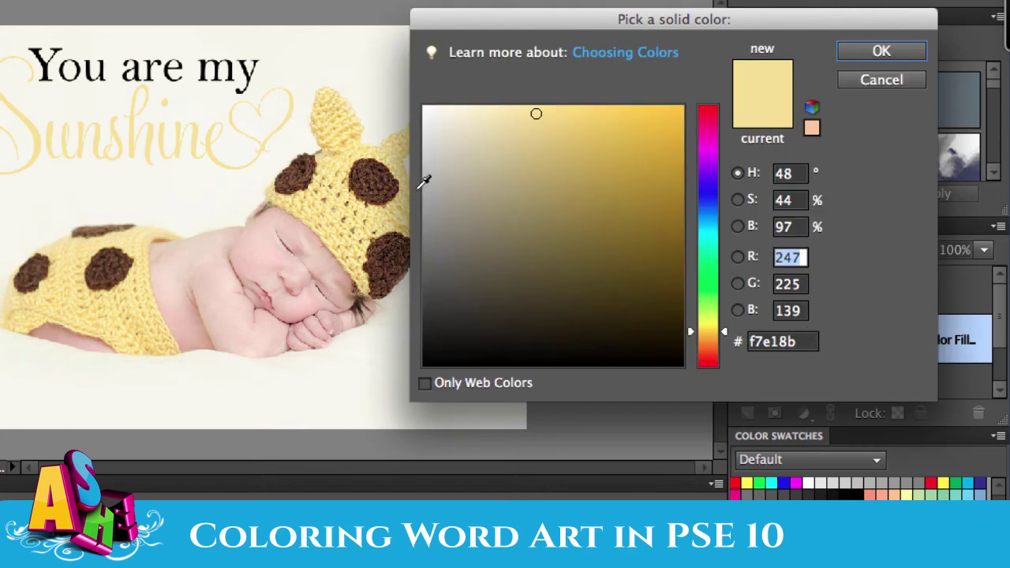
pyautogui.click(383, 179)
pyautogui.click(312, 180)
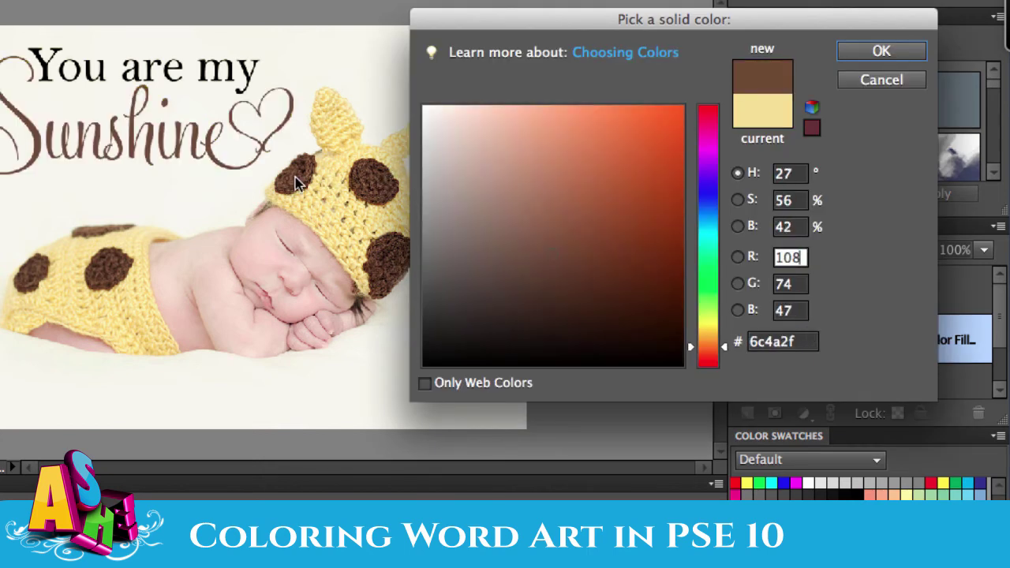
pyautogui.click(264, 245)
pyautogui.click(110, 266)
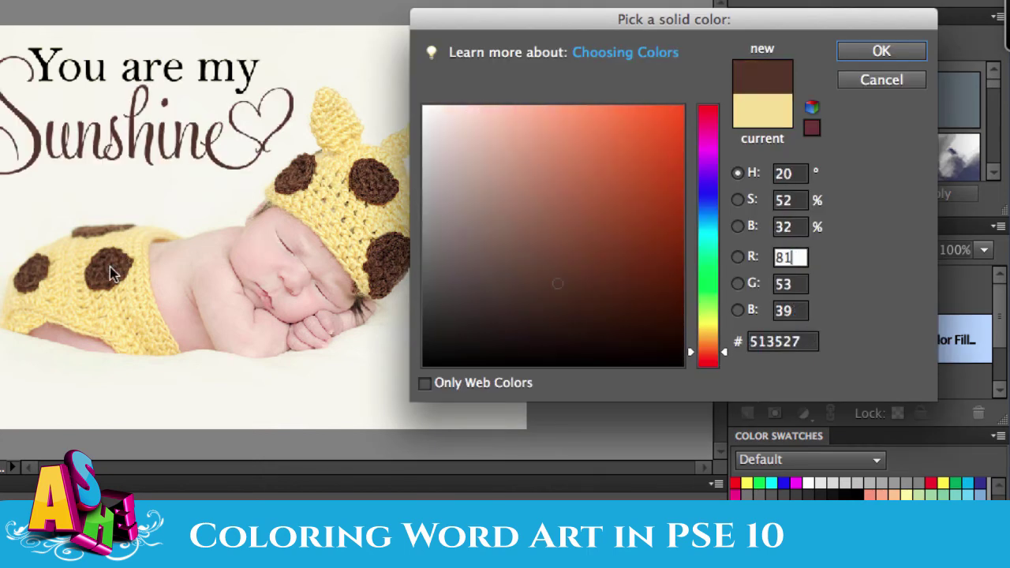
pyautogui.click(60, 250)
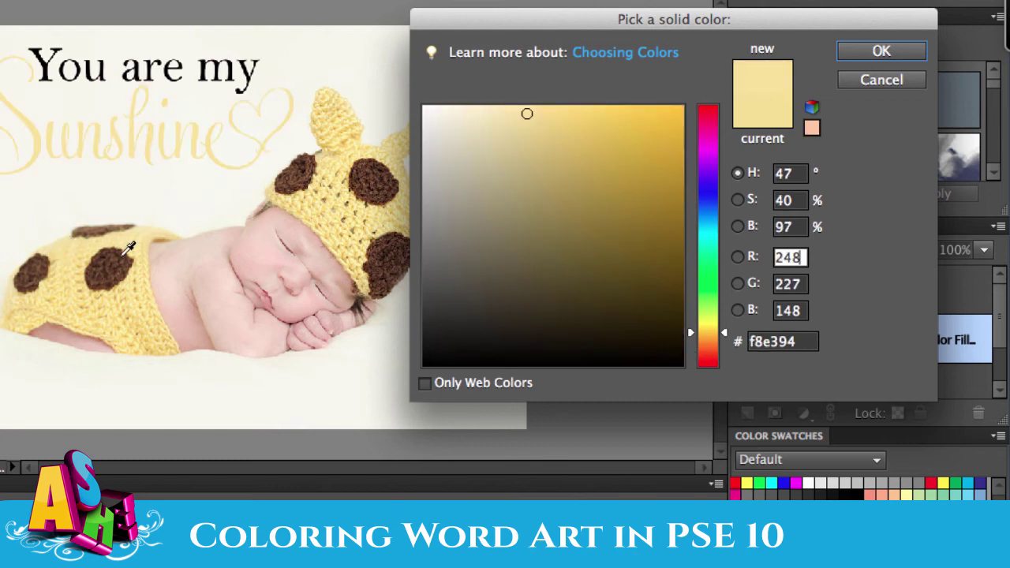
pyautogui.click(123, 255)
# Step: Settle on pale yellow fae395 sampled from the hat's crochet and apply it to the fill
pyautogui.click(310, 162)
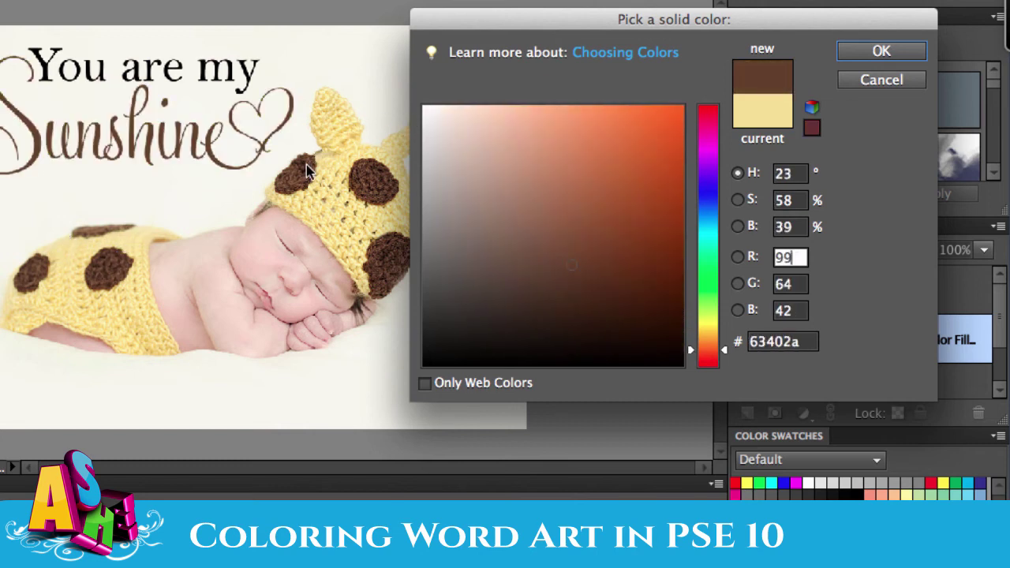
pyautogui.click(307, 175)
pyautogui.click(290, 187)
pyautogui.click(348, 198)
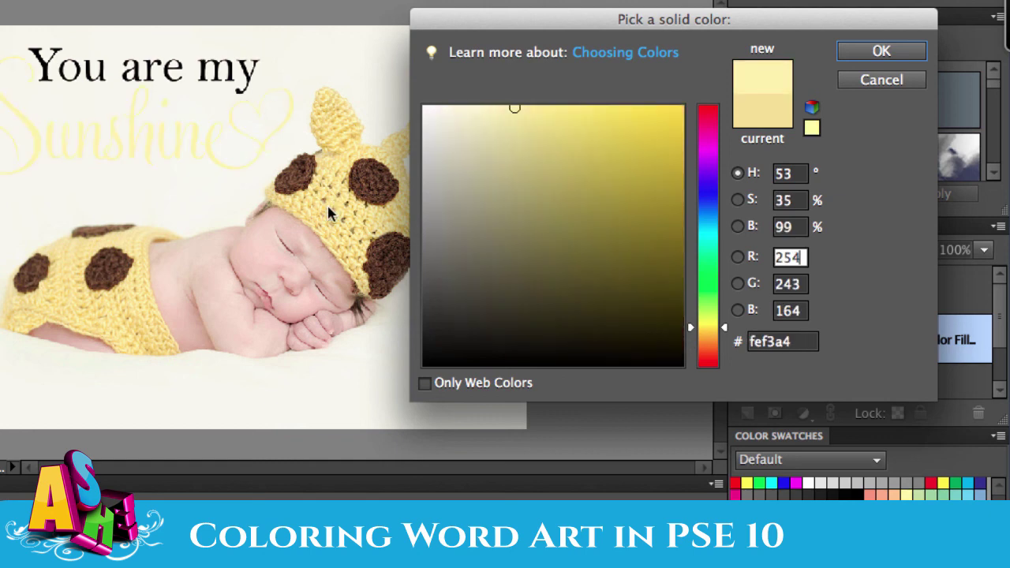
pyautogui.click(334, 160)
pyautogui.click(344, 132)
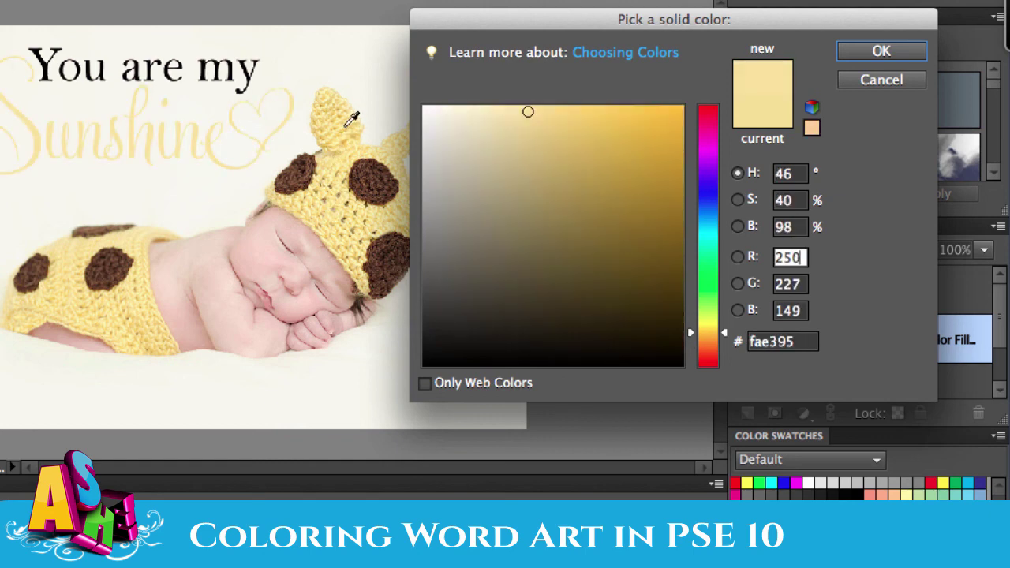
pyautogui.click(875, 60)
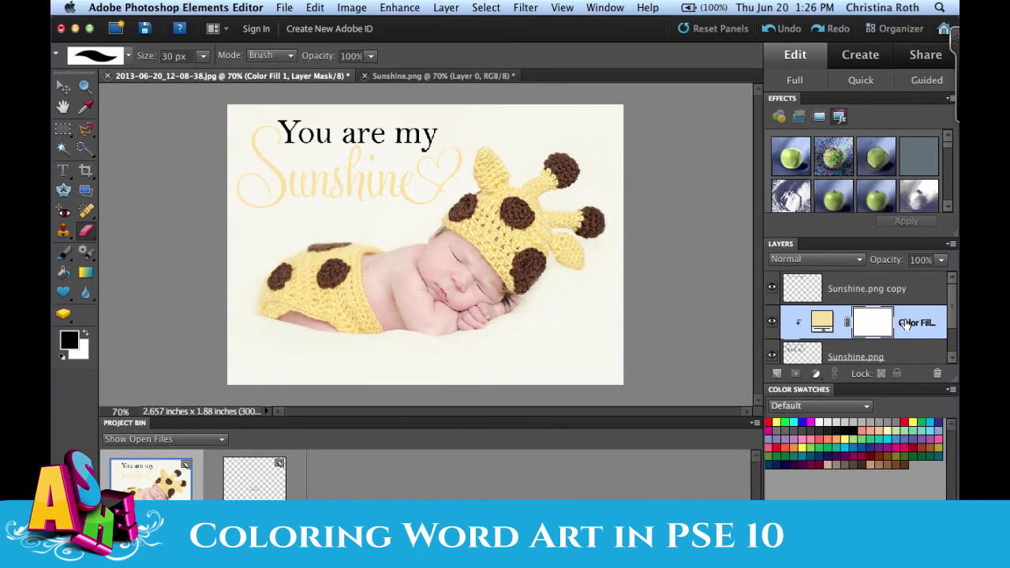